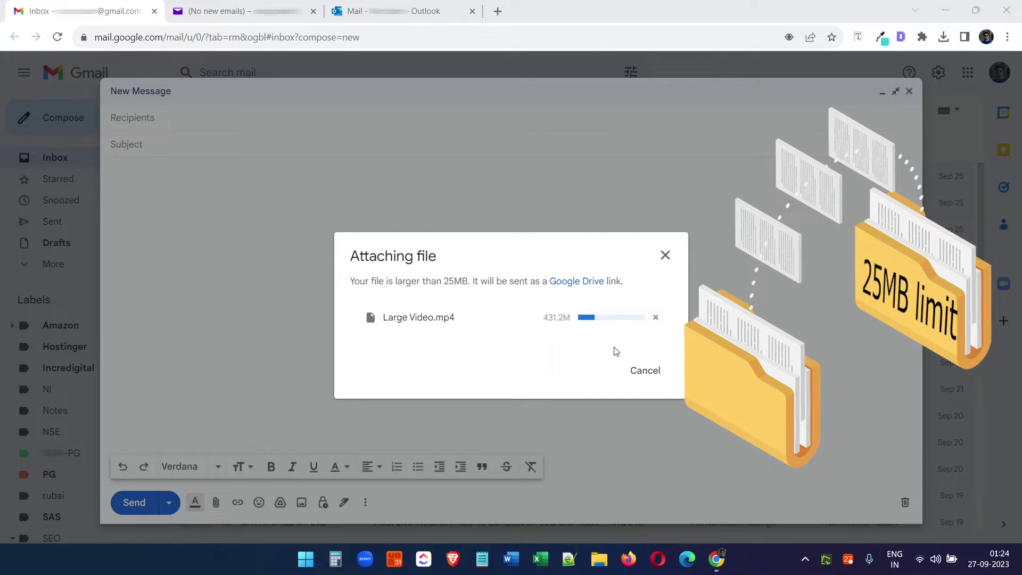
Compare the Yahoo Mail, Outlook and Gmail attachment-limit notices, ending on Yahoo Mail's 25 MB notice
click(290, 6)
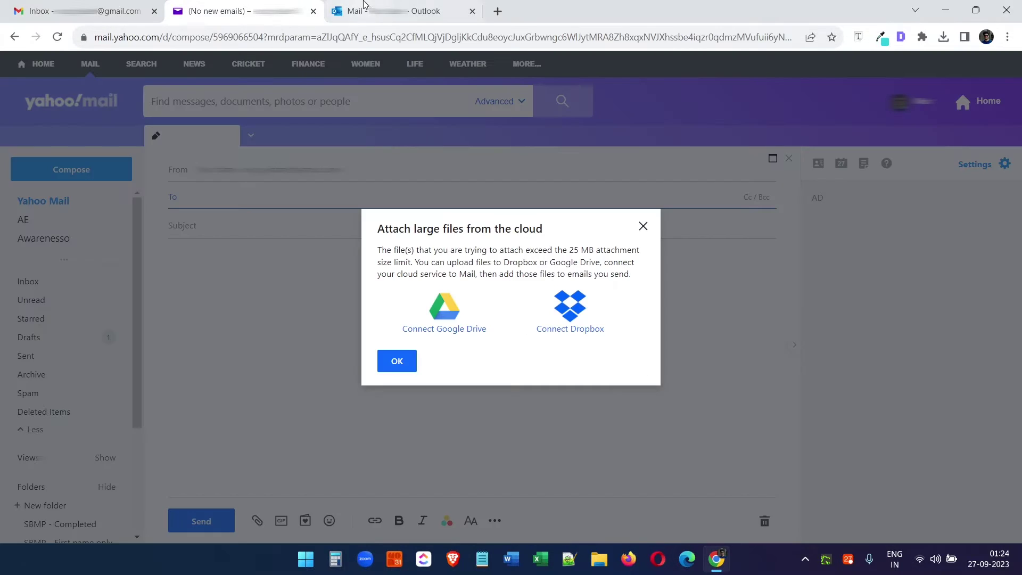
click(392, 6)
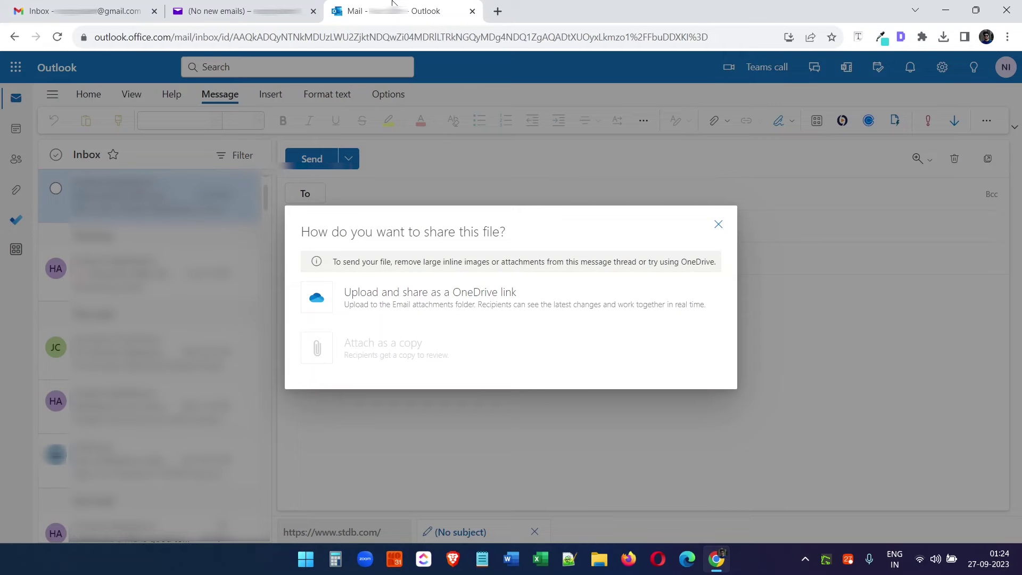
click(104, 6)
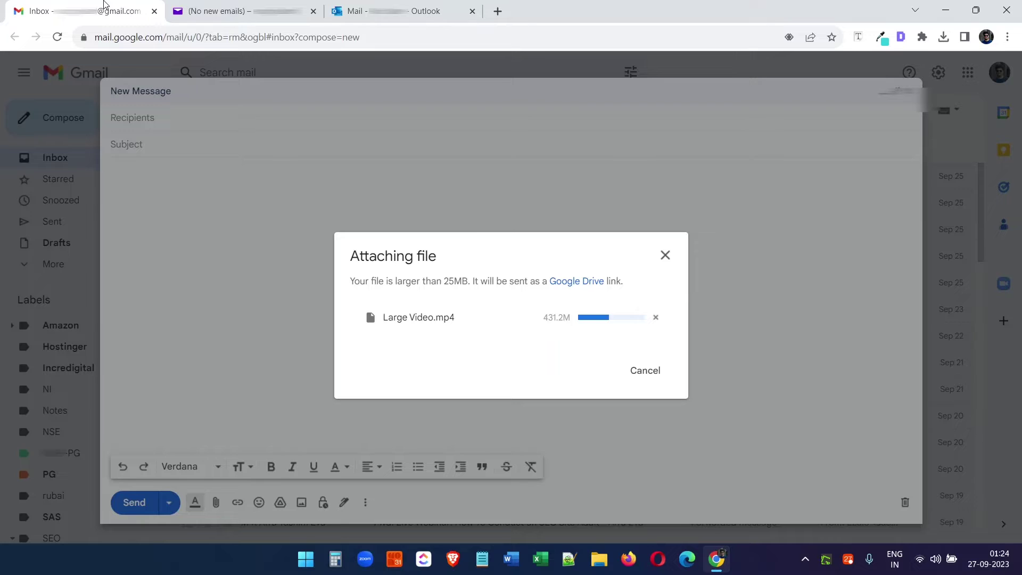
click(237, 7)
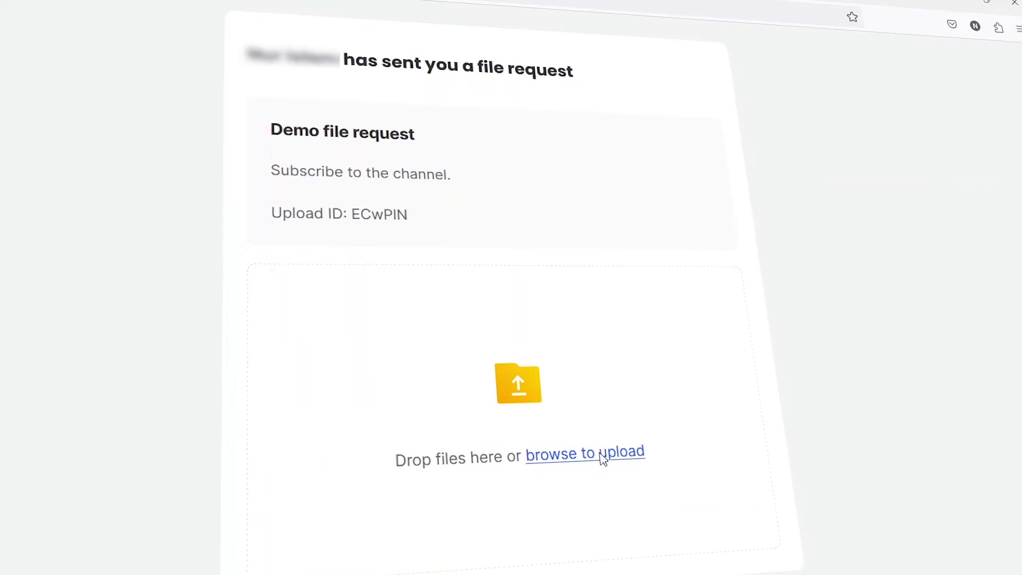
Upload the 431.2 MB Large Video via the request page and open the File Request folder
click(589, 454)
click(99, 144)
click(354, 302)
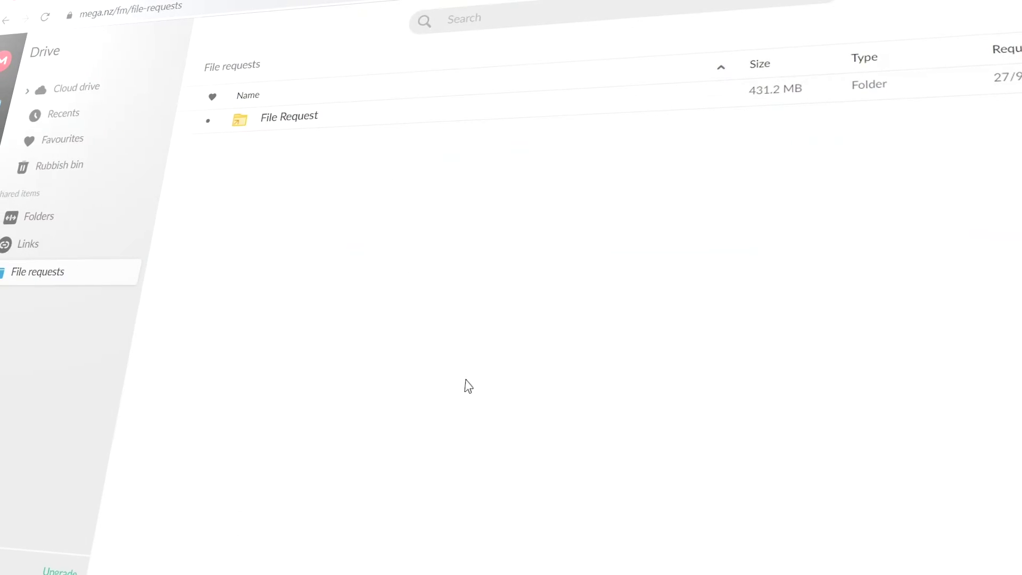
double_click(290, 117)
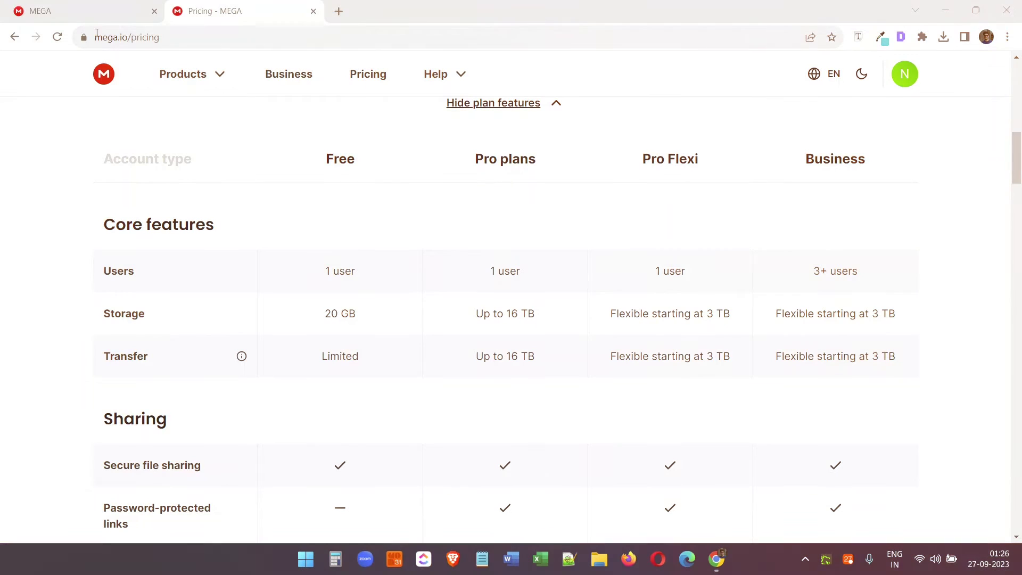
Go back to the MEGA Cloud drive tab and close the MEGAsync sync settings window
click(96, 5)
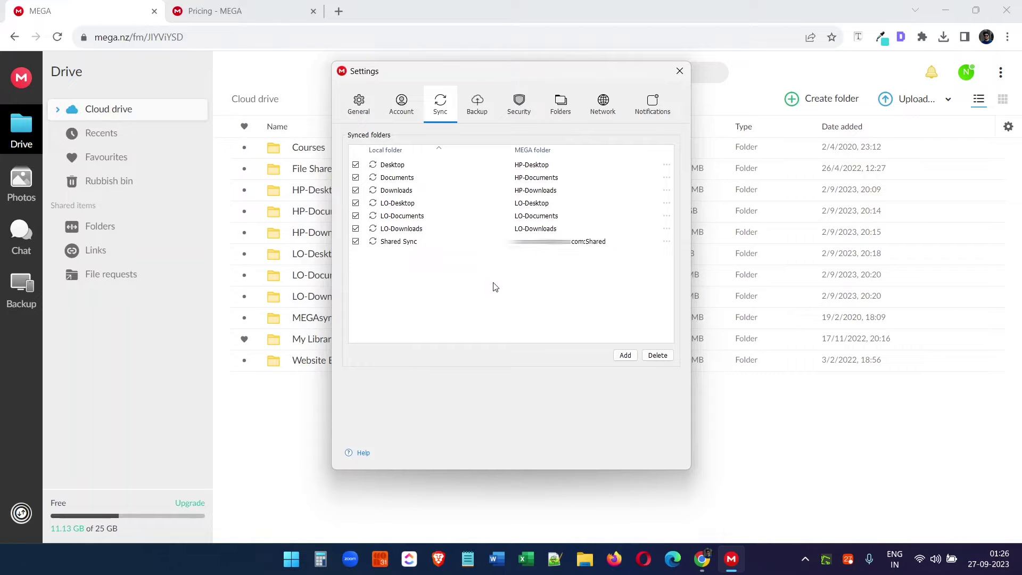
click(679, 70)
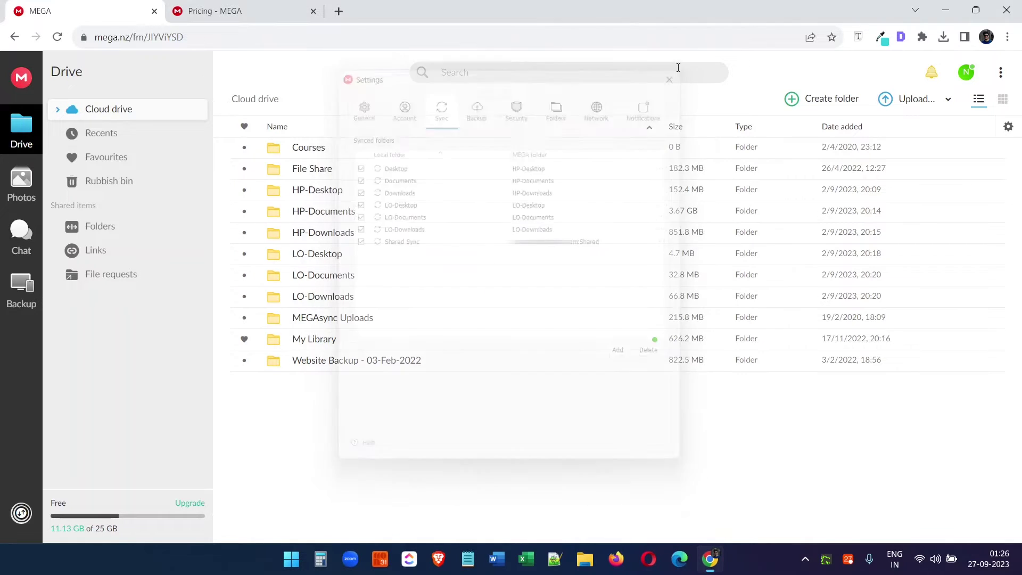
From File requests, begin a new request and create a folder named 'File Request' as its destination
click(123, 285)
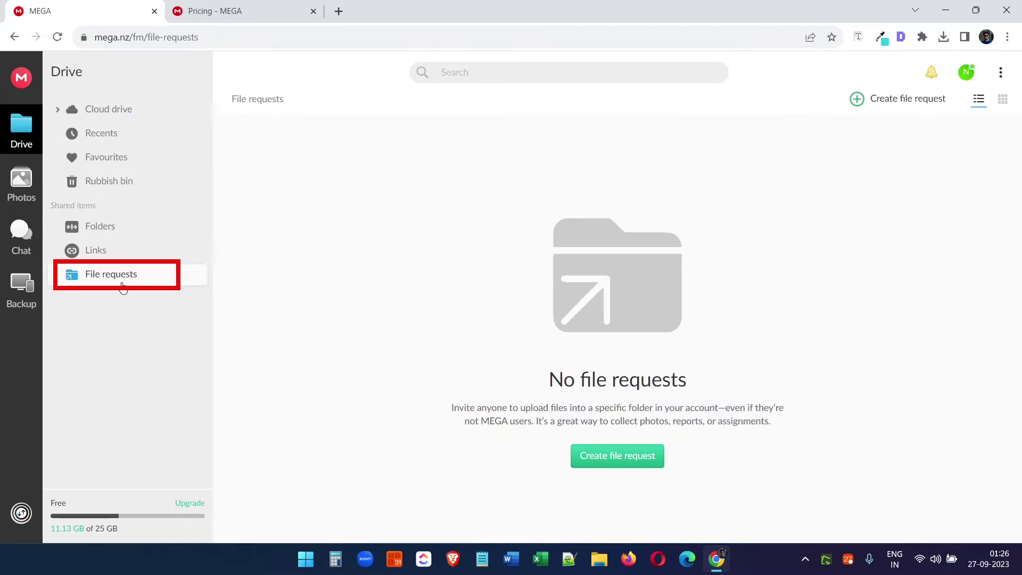
click(626, 464)
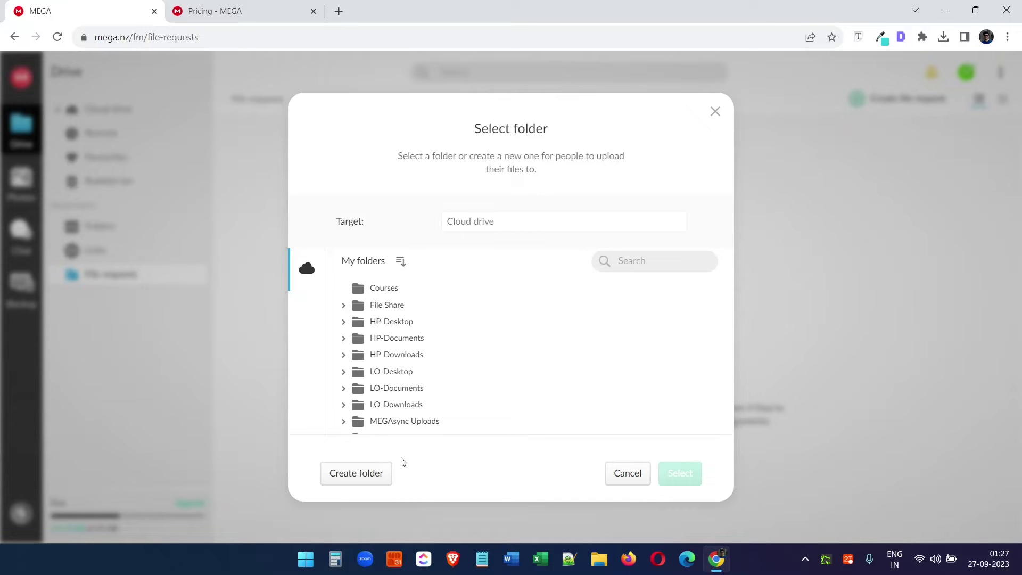
click(386, 471)
text(File Request)
click(577, 336)
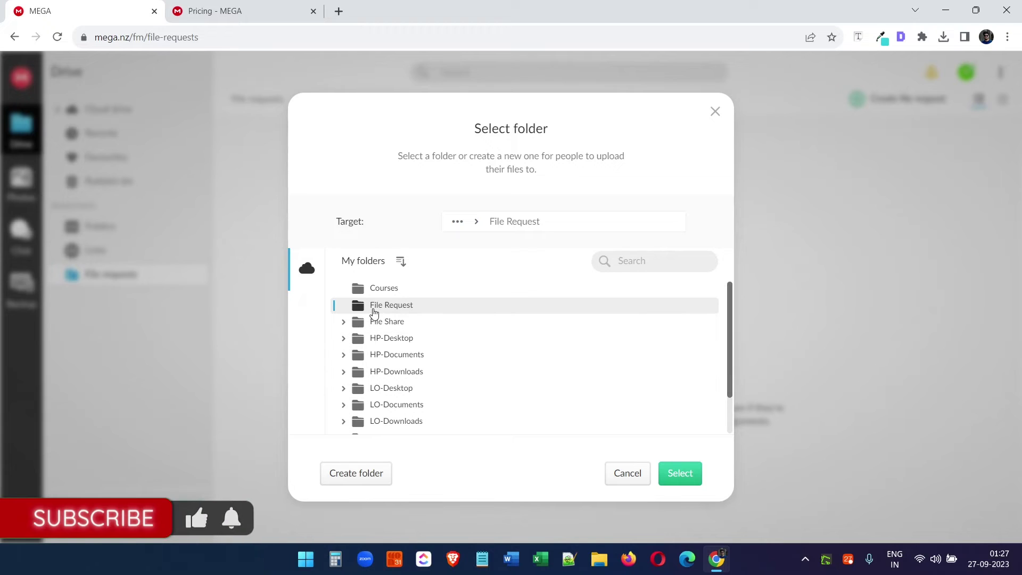
Target the File Request folder, name the request 'Demo file request', and describe it 'Subscribe to the channel.'
click(676, 474)
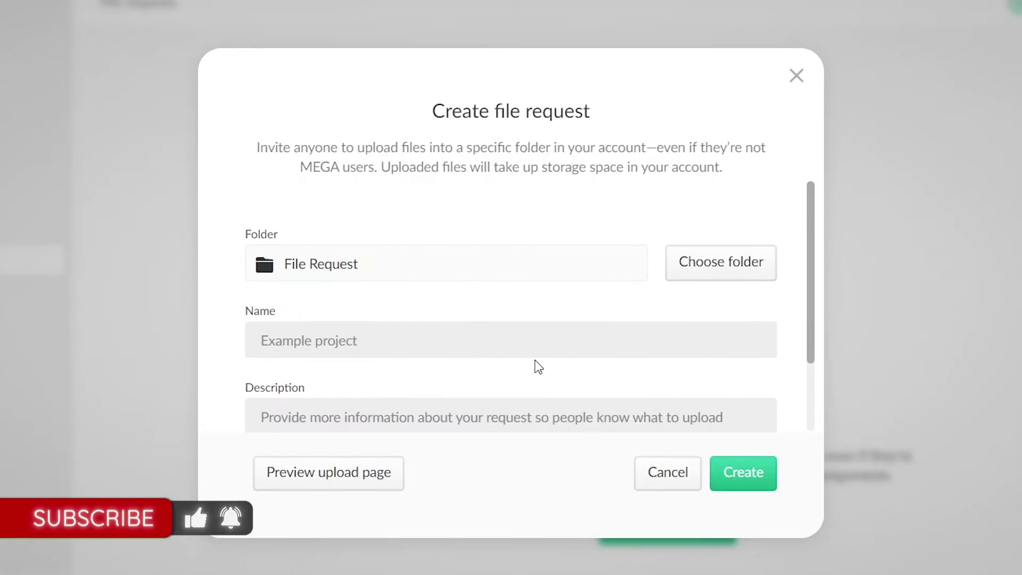
click(426, 342)
text(Demo pr)
key(BackSpace)
text(file request)
scroll(426, 346, down, 2)
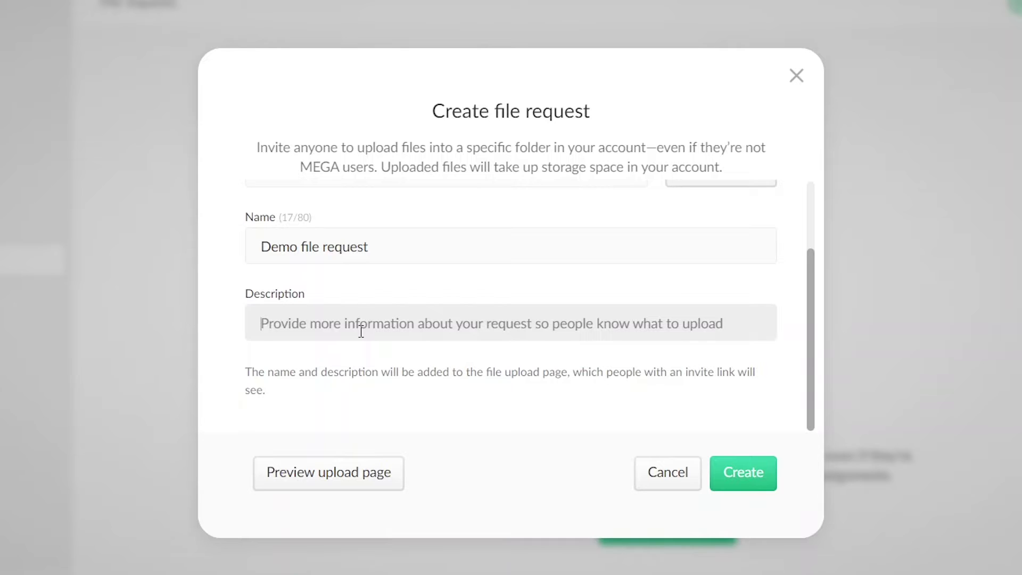
text(Subscribe to the channel.)
scroll(531, 319, up, 2)
scroll(461, 331, down, 2)
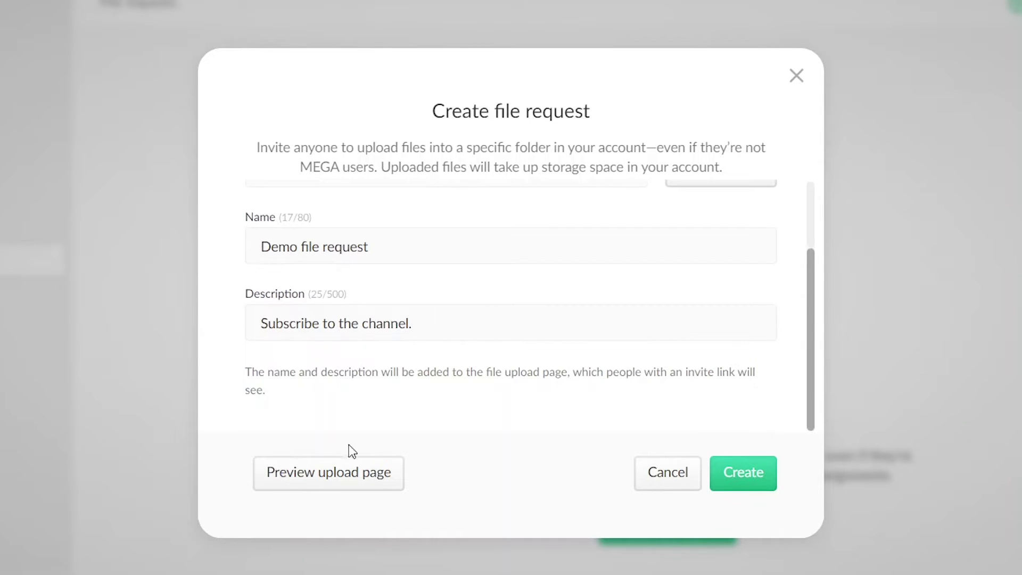
Preview the recipients' upload page, then create the Demo file request
click(365, 482)
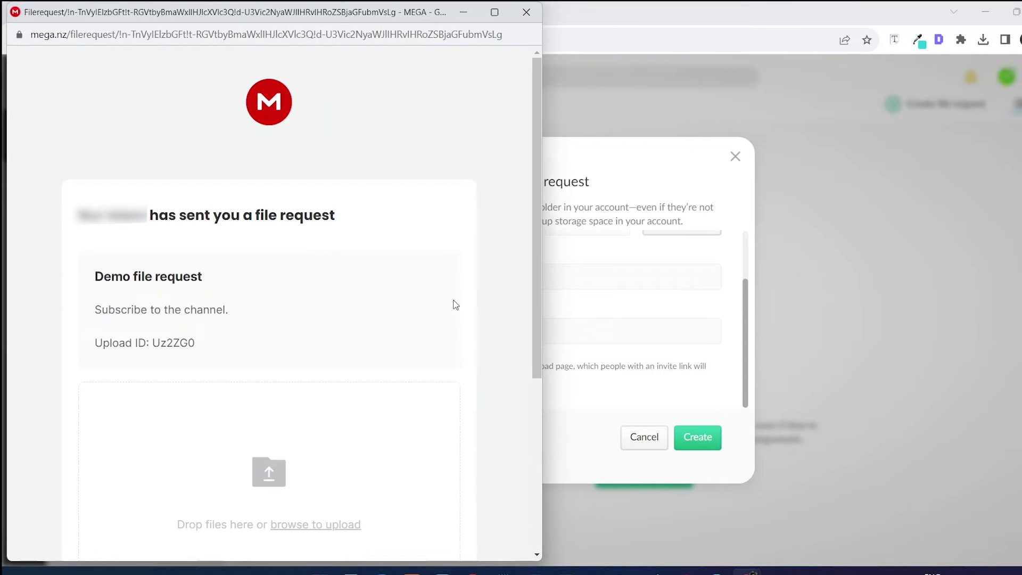
scroll(324, 298, down, 1)
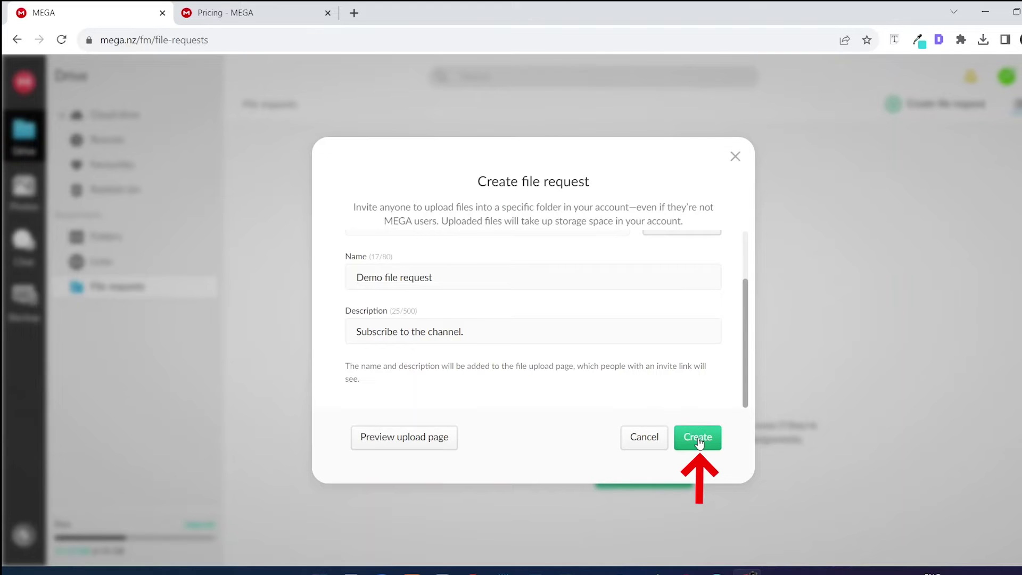
click(699, 440)
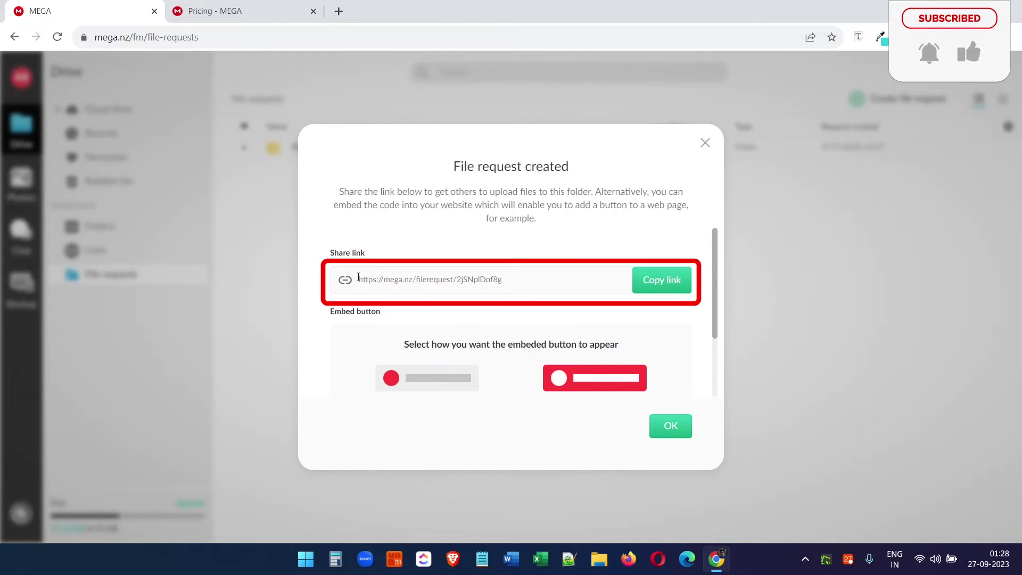
Copy the request's share link, set the embed button to dark theme, and close the confirmation
click(651, 285)
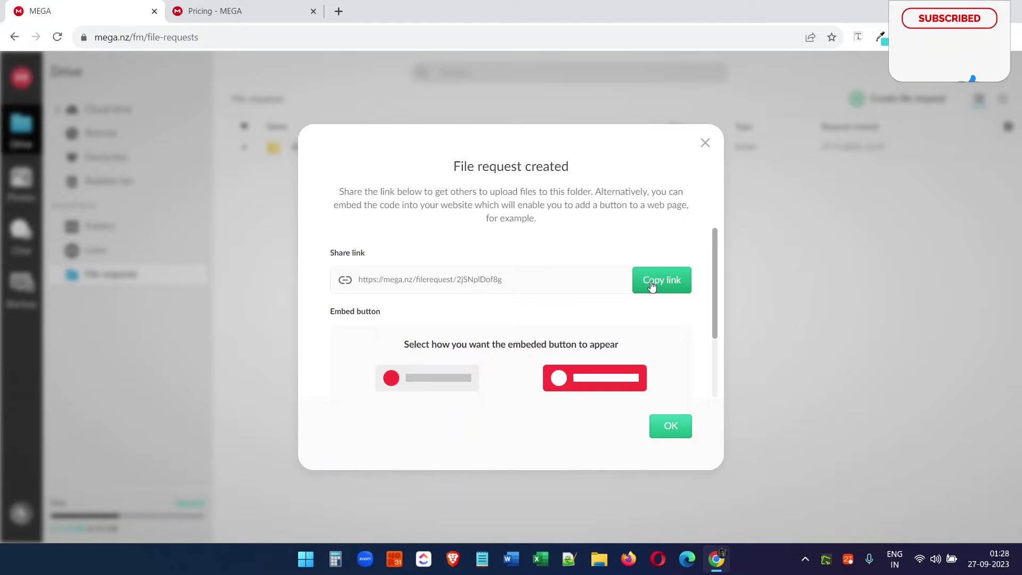
scroll(618, 303, down, 2)
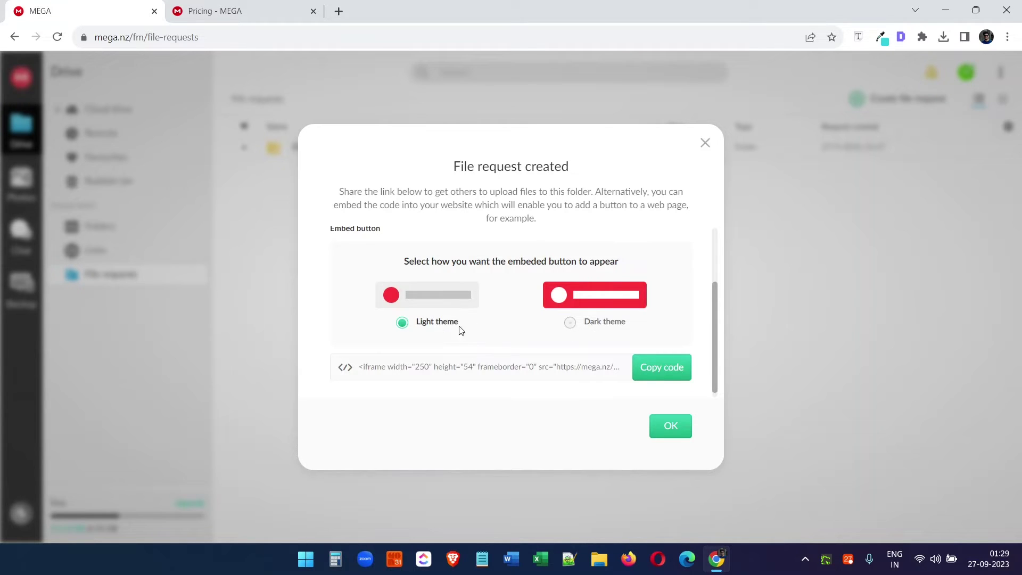
click(570, 323)
scroll(582, 361, up, 2)
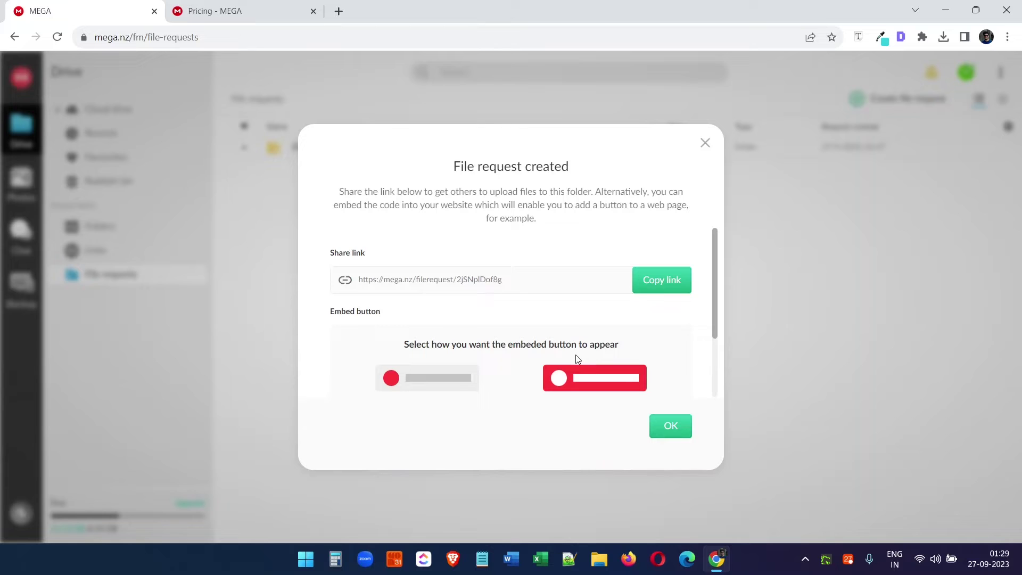
click(666, 294)
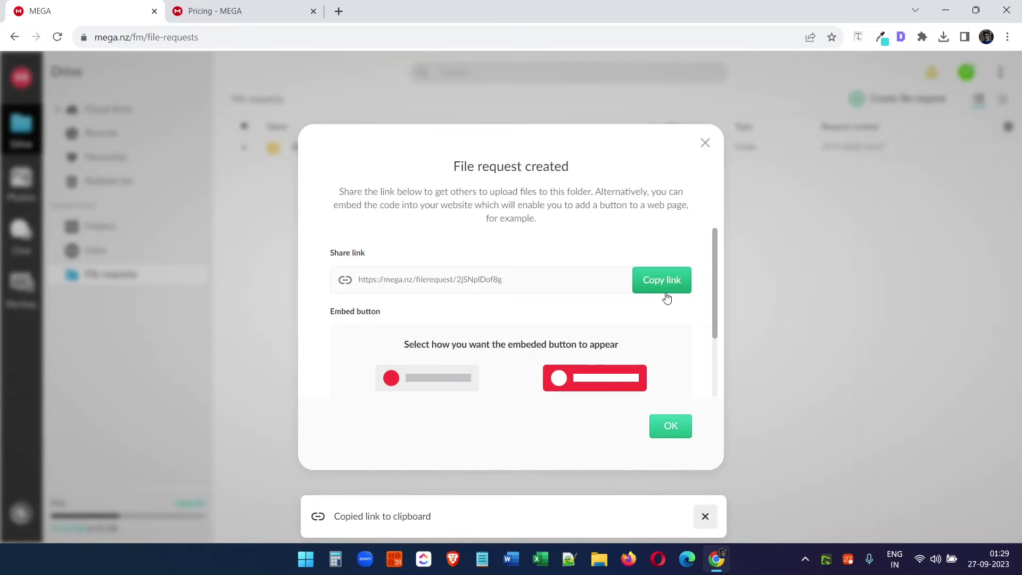
click(673, 423)
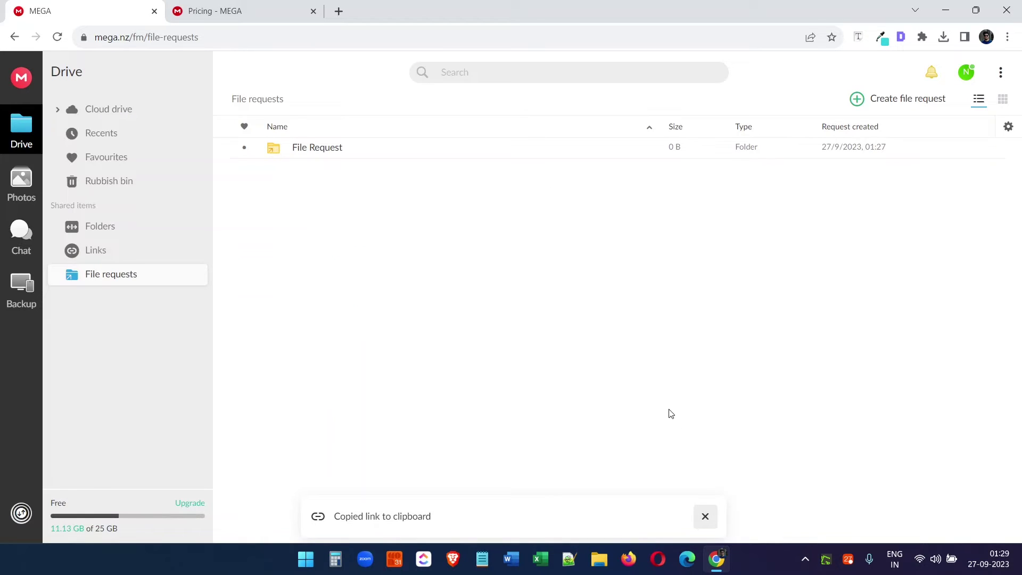
Load the pasted file request link in maximized Firefox and open the upload file chooser
click(629, 559)
click(808, 64)
key(ctrl+v)
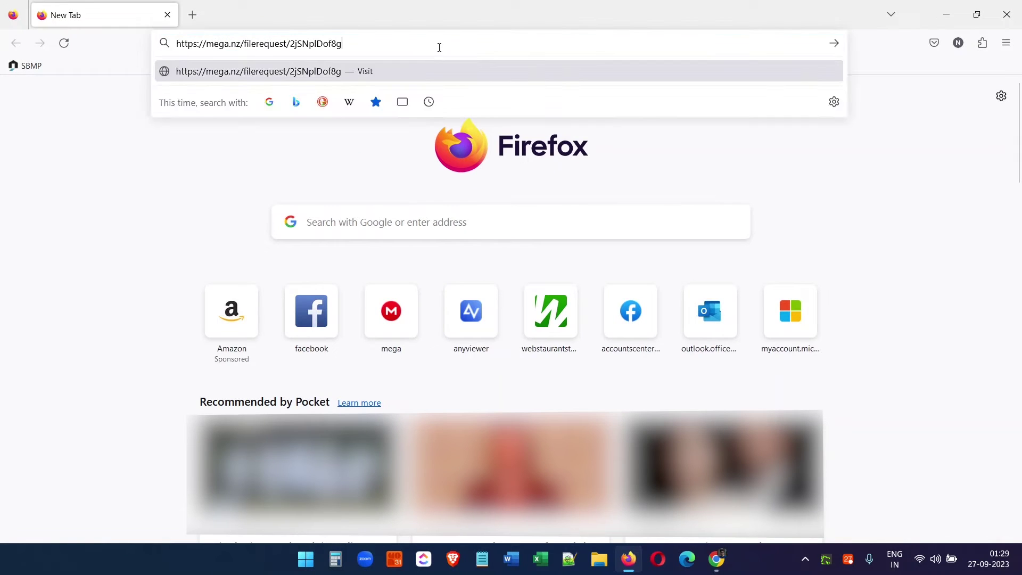
key(Return)
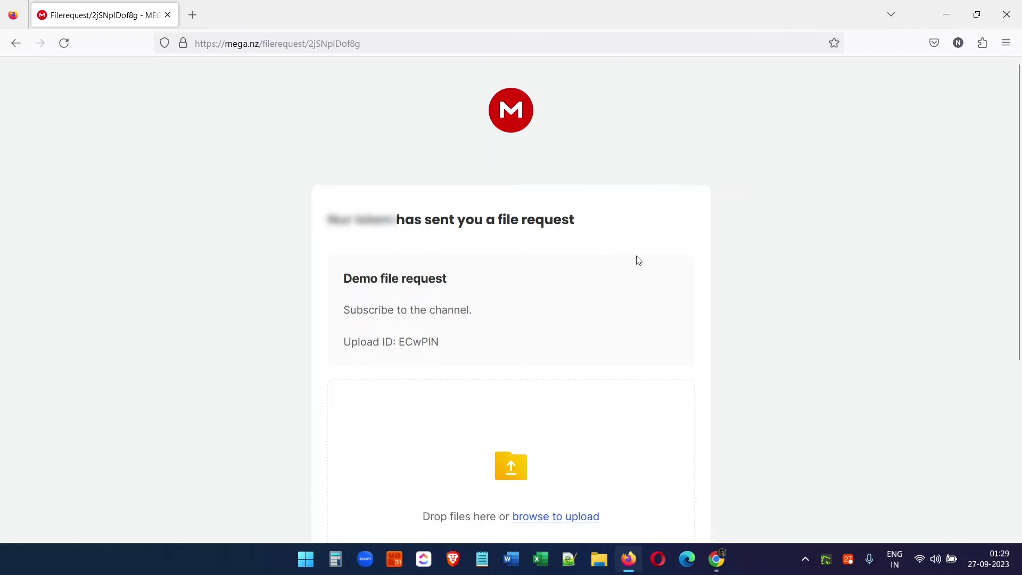
scroll(604, 314, down, 2)
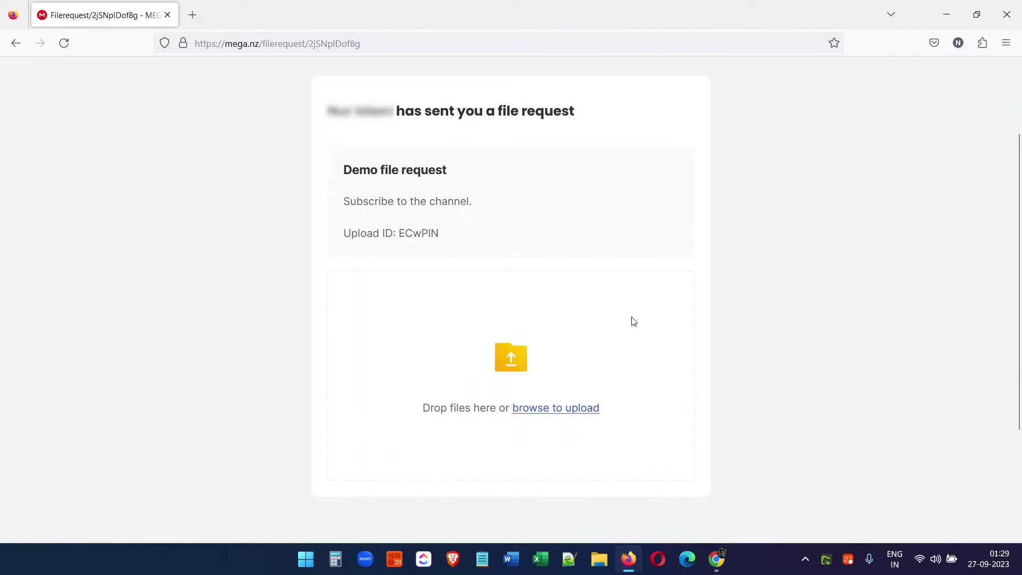
scroll(635, 322, up, 2)
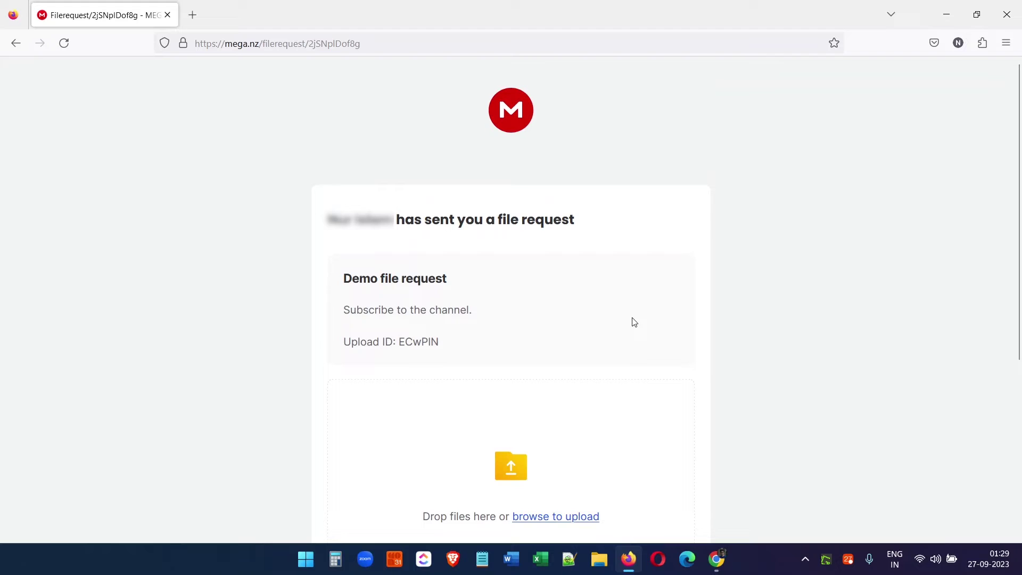
scroll(635, 322, down, 2)
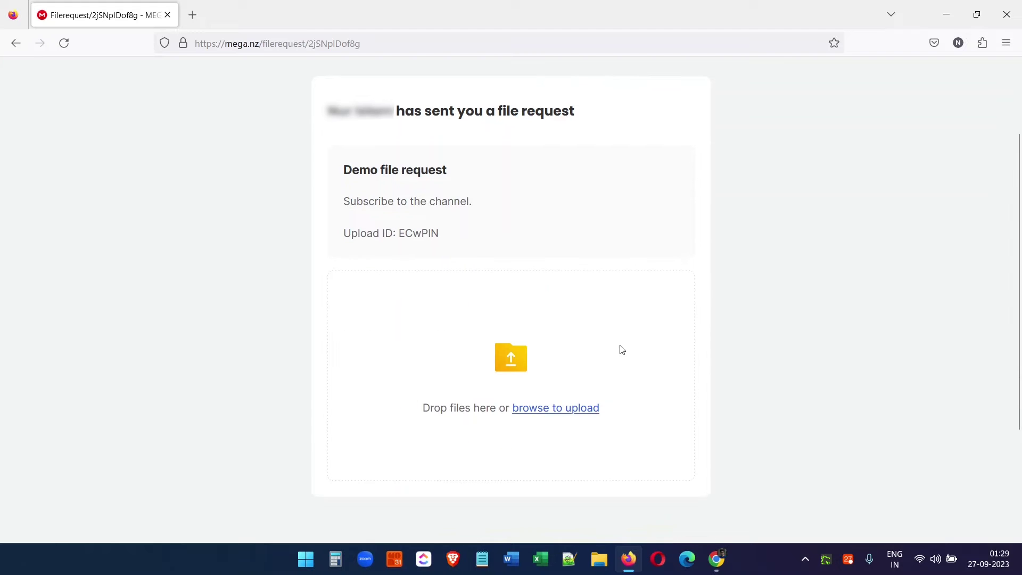
click(568, 412)
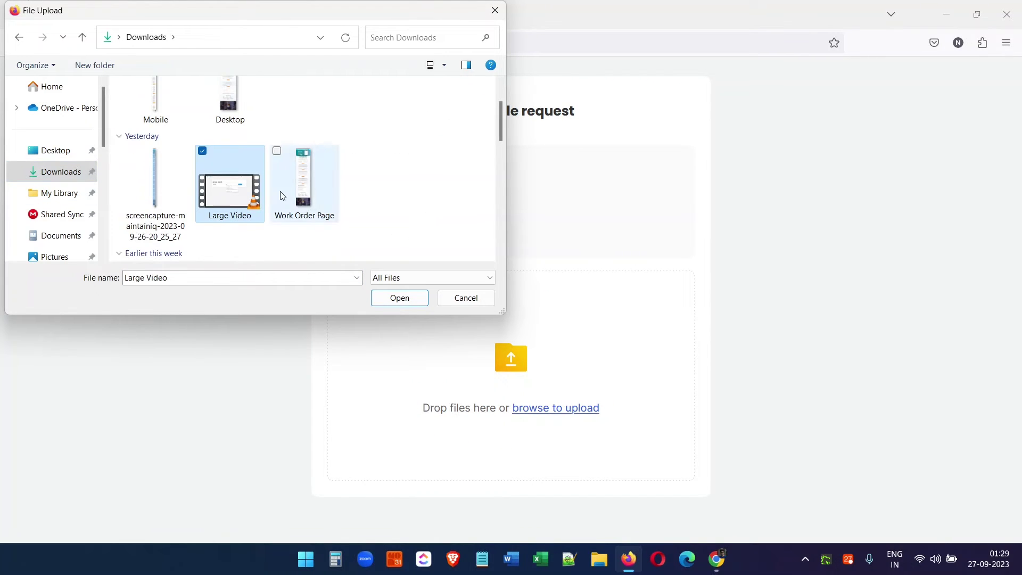
Upload Large Video_ECwPIN.mp4 (431.2 MB) through the request page, then minimize Firefox
click(400, 299)
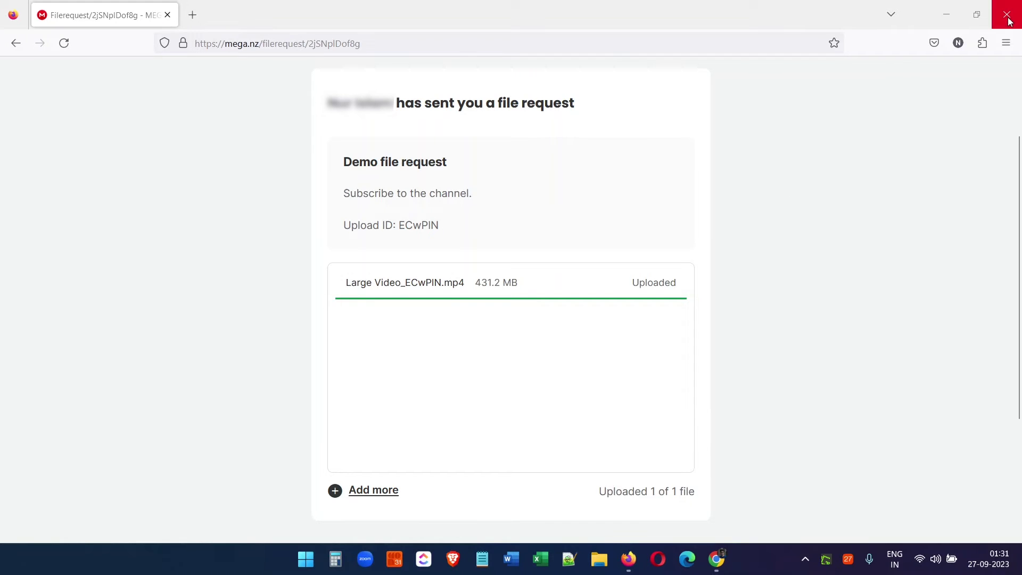
click(948, 22)
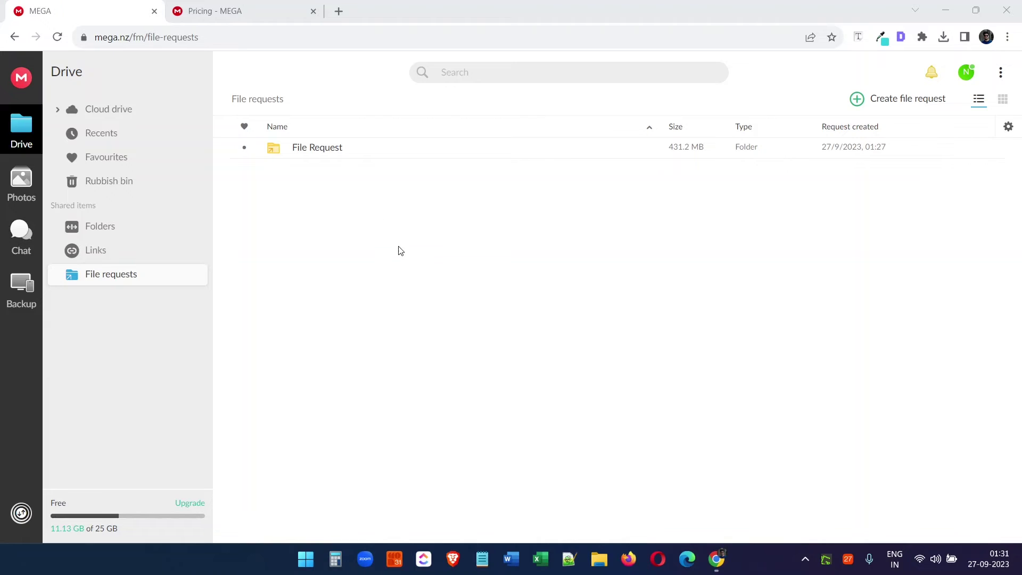
Open the 431.2 MB File Request folder to view the uploaded Large Video
double_click(324, 154)
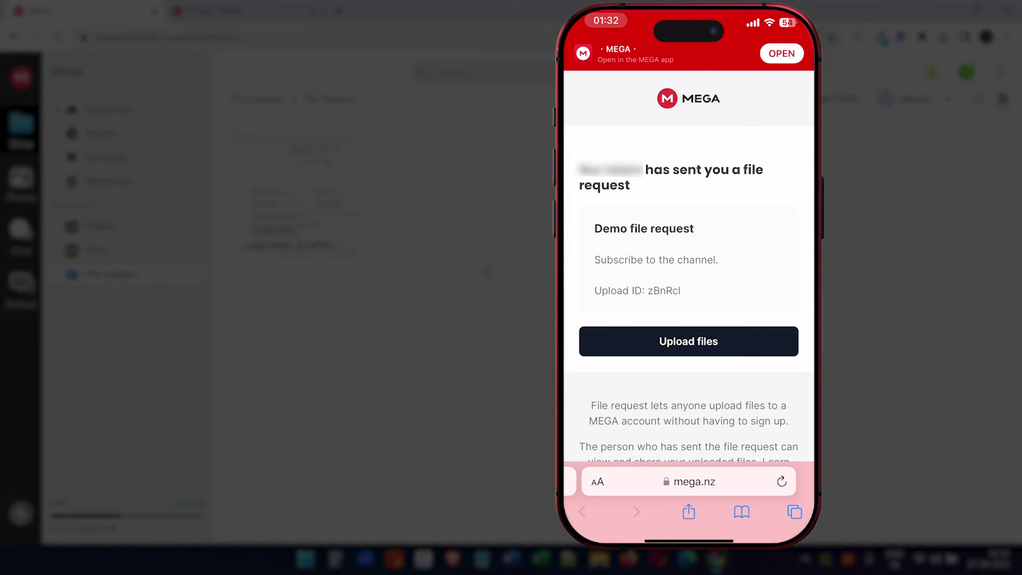
On the phone's request page, choose Upload files and pick Choose Files as the upload source
scroll(688, 266, down, 2)
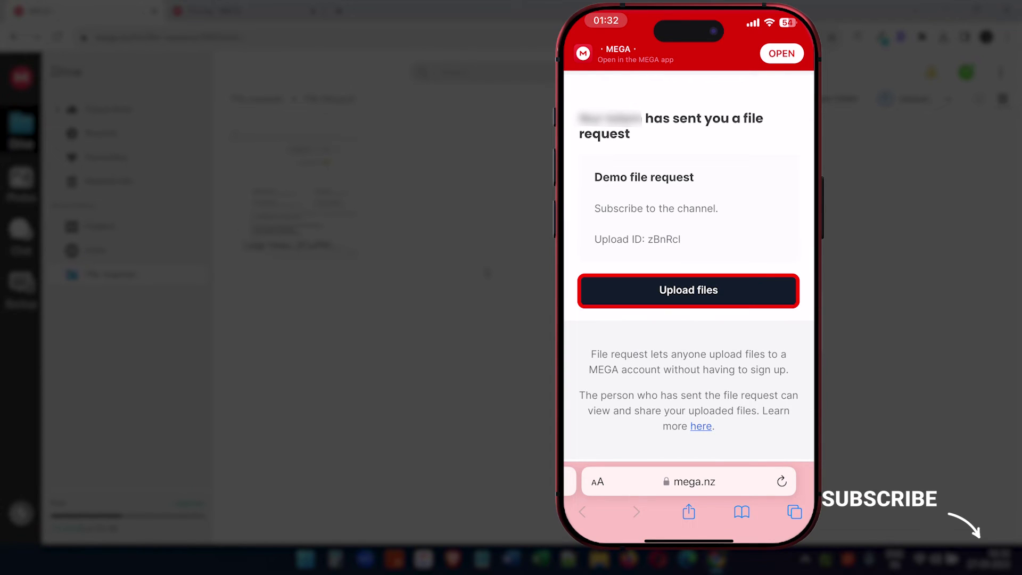
click(688, 289)
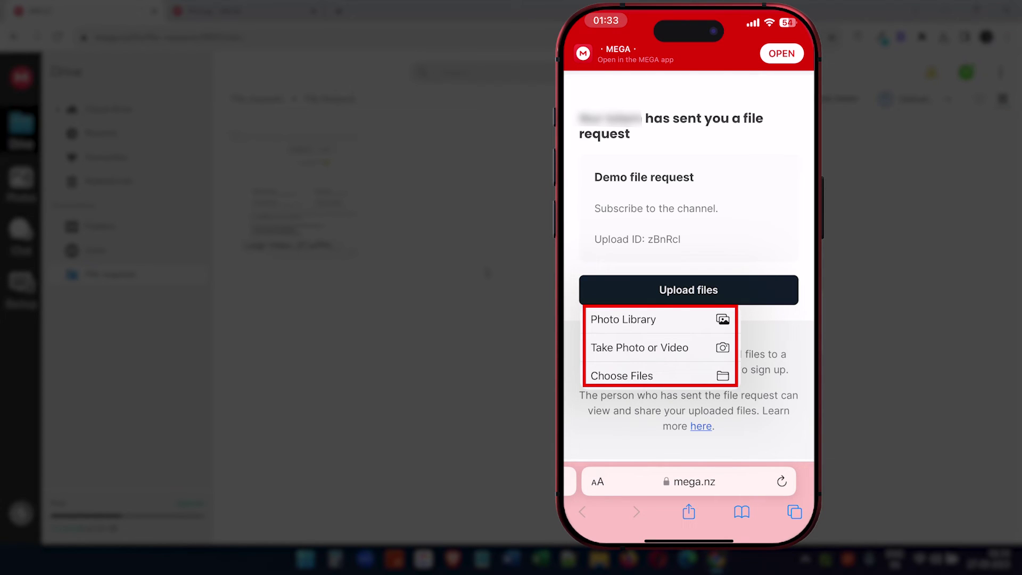
click(622, 375)
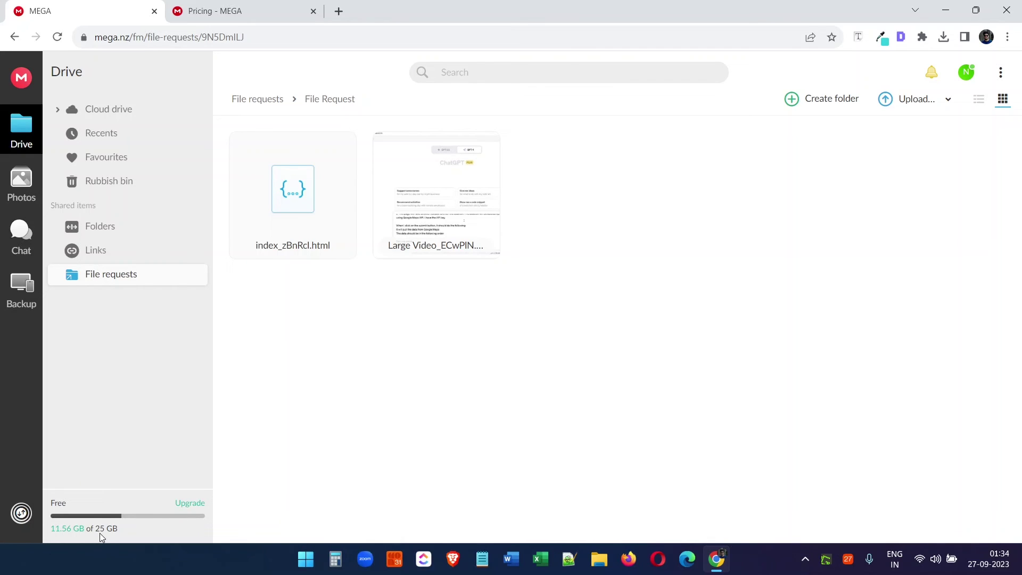
key(ctrl+Tab)
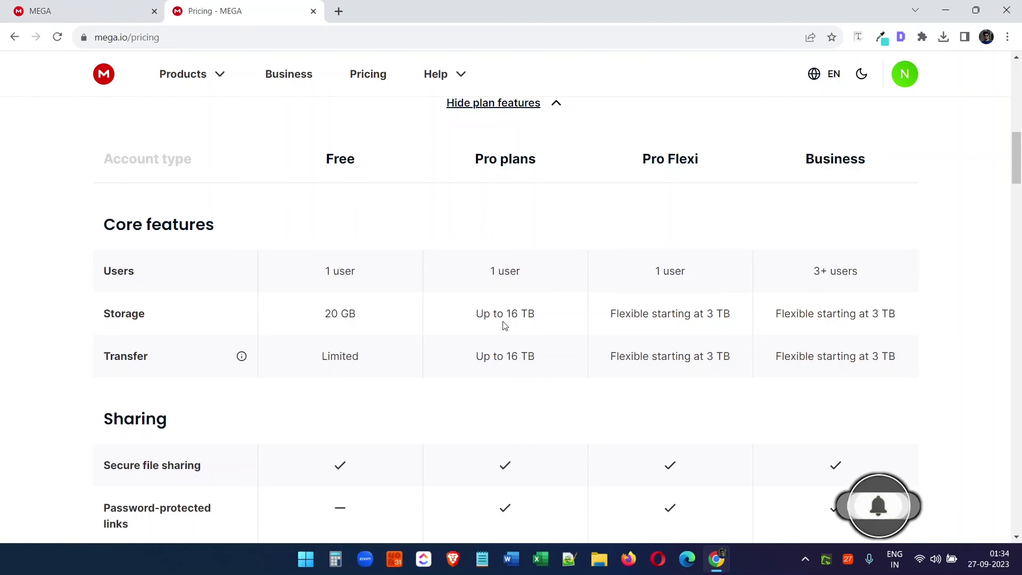
click(99, 7)
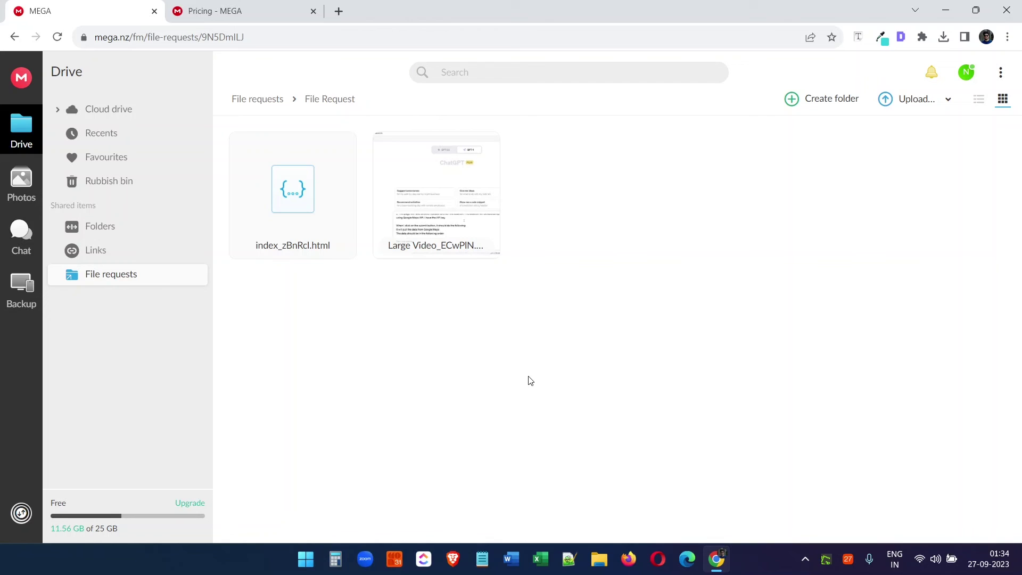
mouse_move(422, 205)
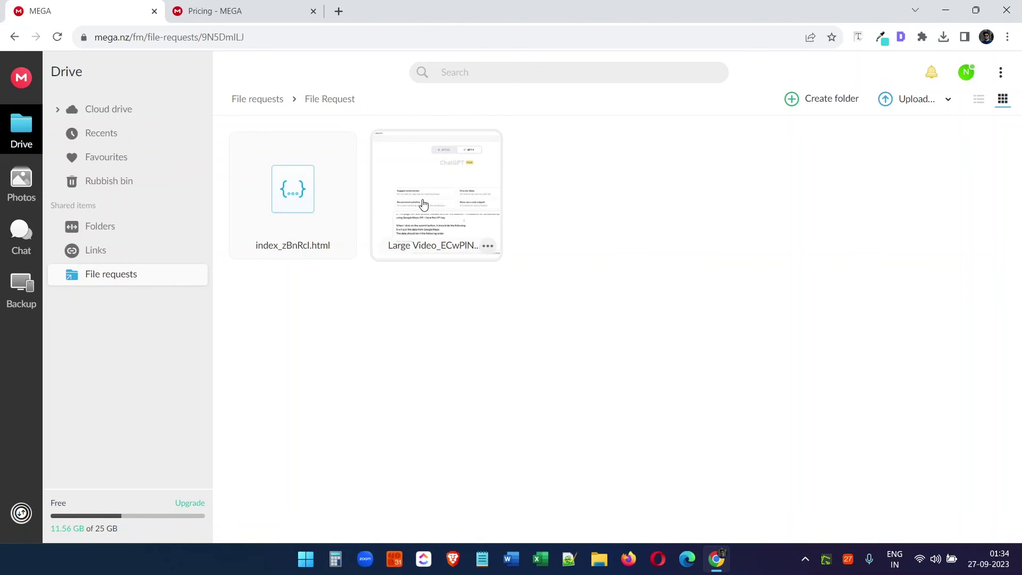
Create a share link for the Large Video with 'Send decryption key separately' turned on
click(489, 247)
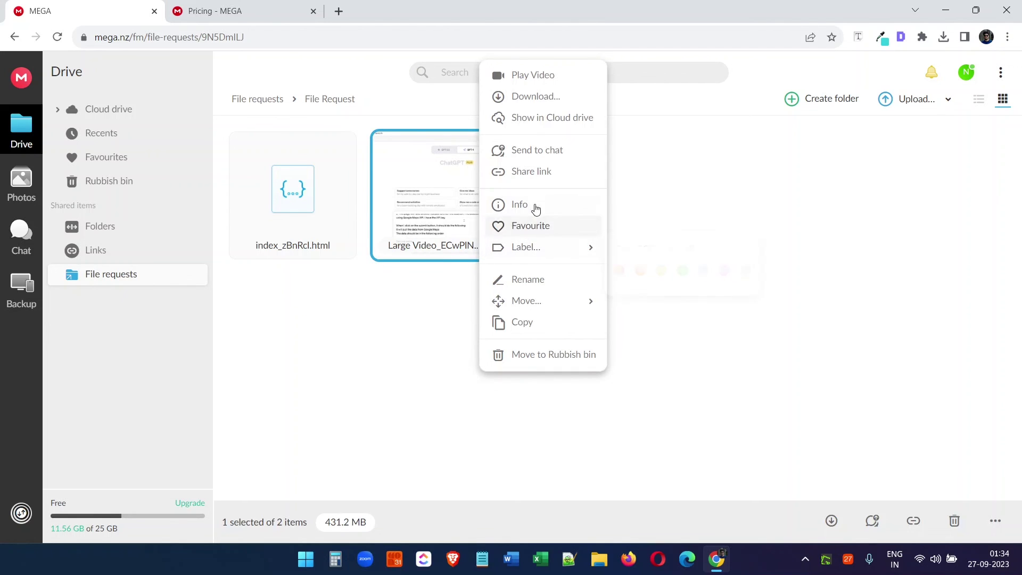
click(547, 177)
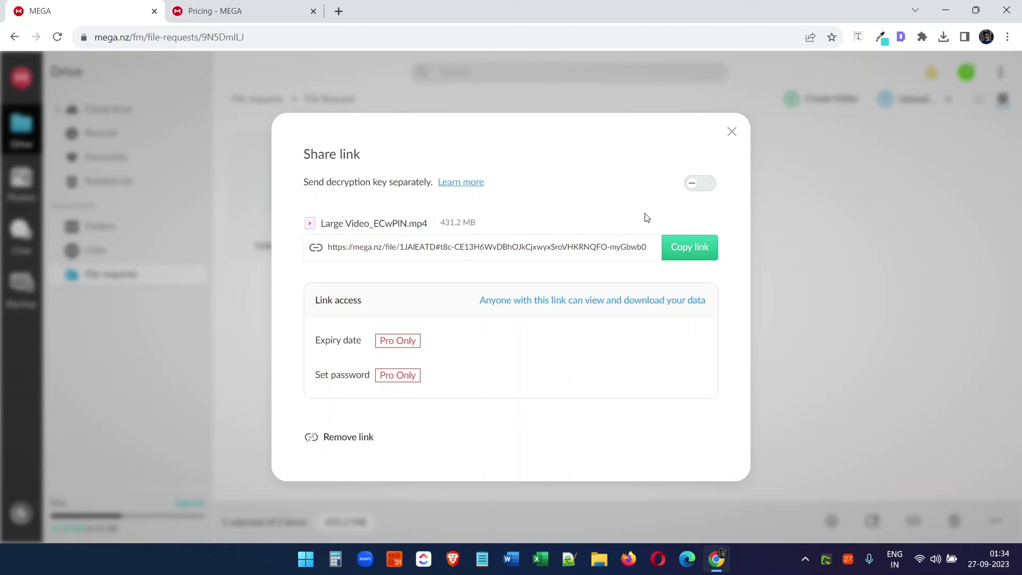
click(706, 184)
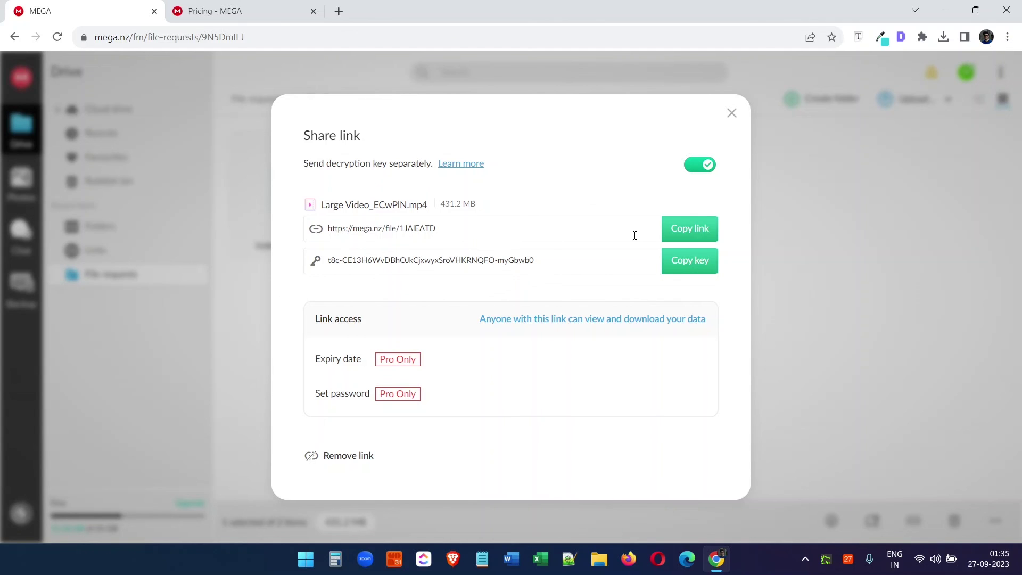
key(Escape)
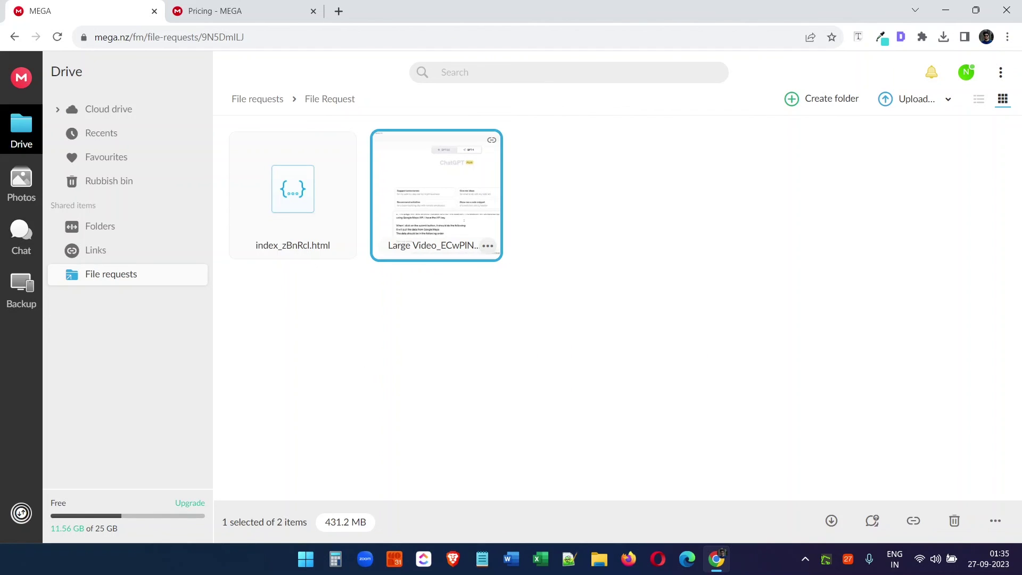